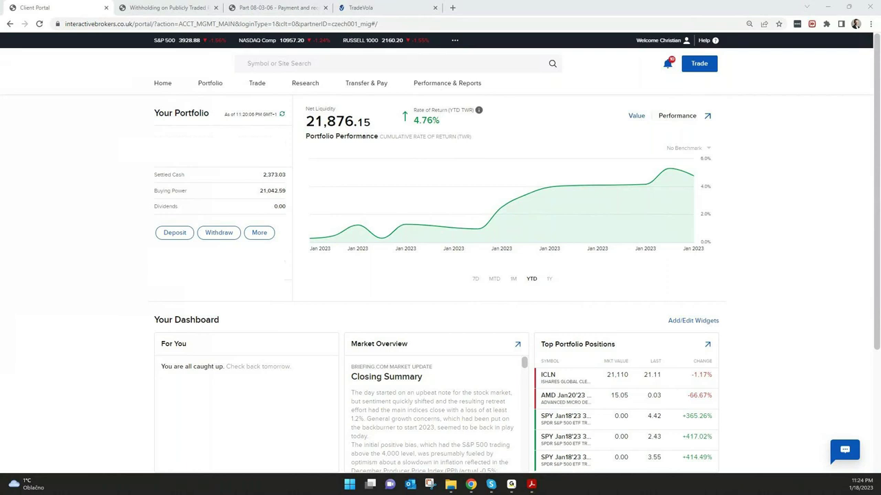
Find the Ireland Interest Tax Form 8-3-6 item in the account notifications and open Pending Items
left_click(666, 63)
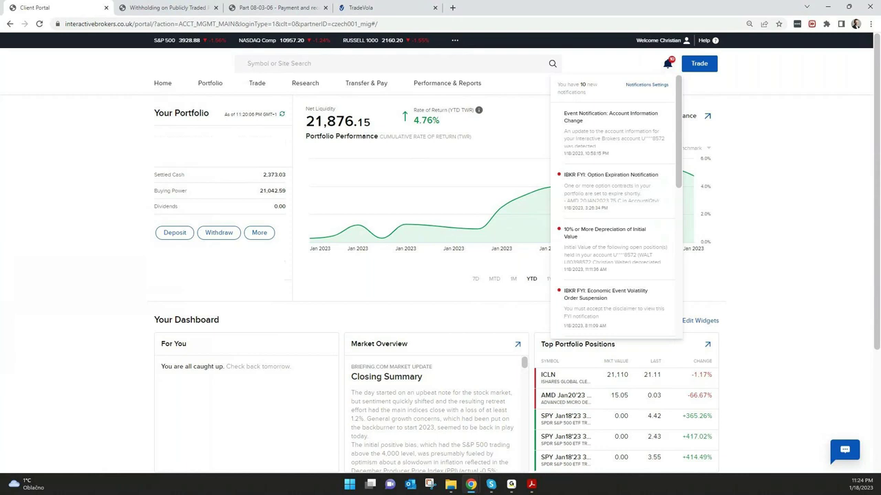
scroll(615, 206, "down", 3)
scroll(616, 206, "up", 3)
scroll(615, 206, "down", 1)
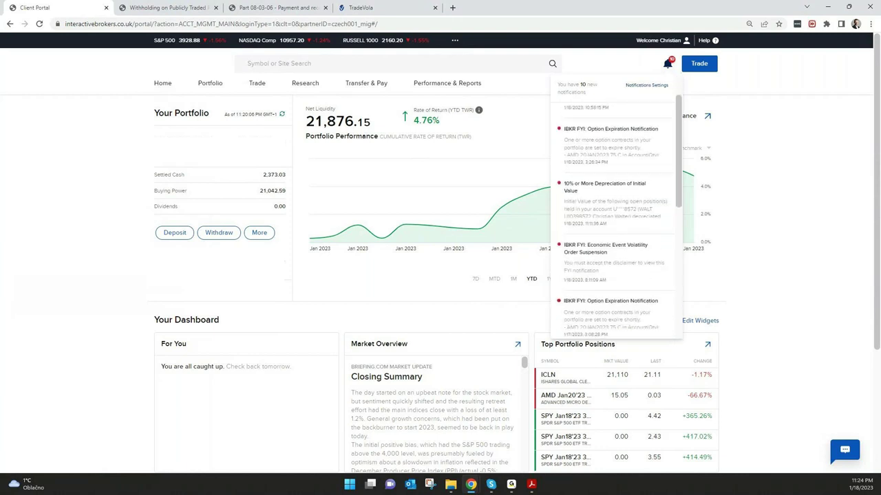
scroll(615, 207, "down", 2)
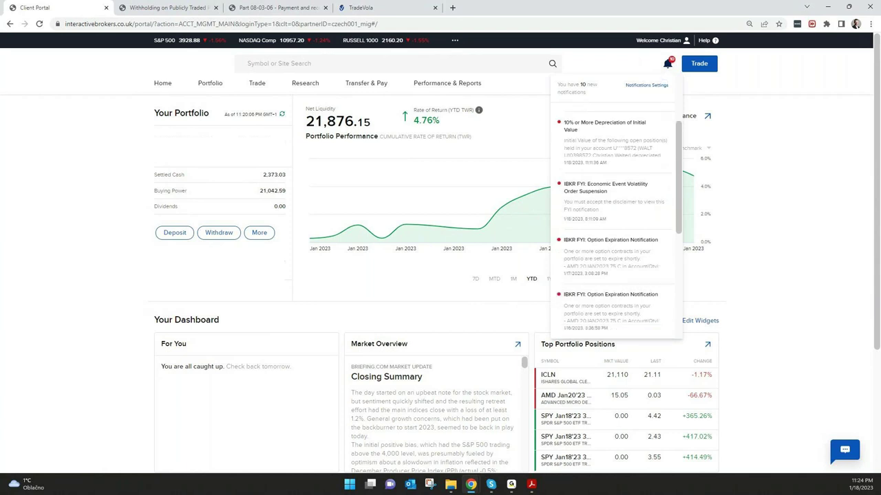
scroll(616, 207, "down", 3)
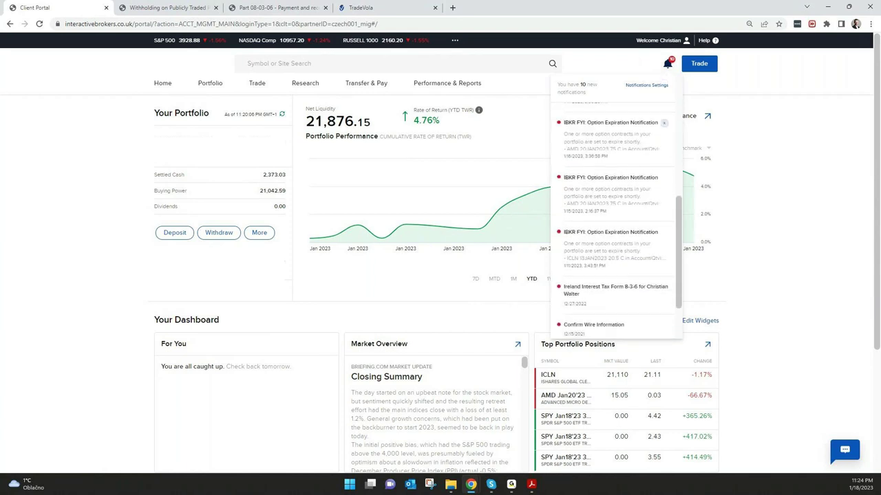
scroll(616, 206, "down", 1)
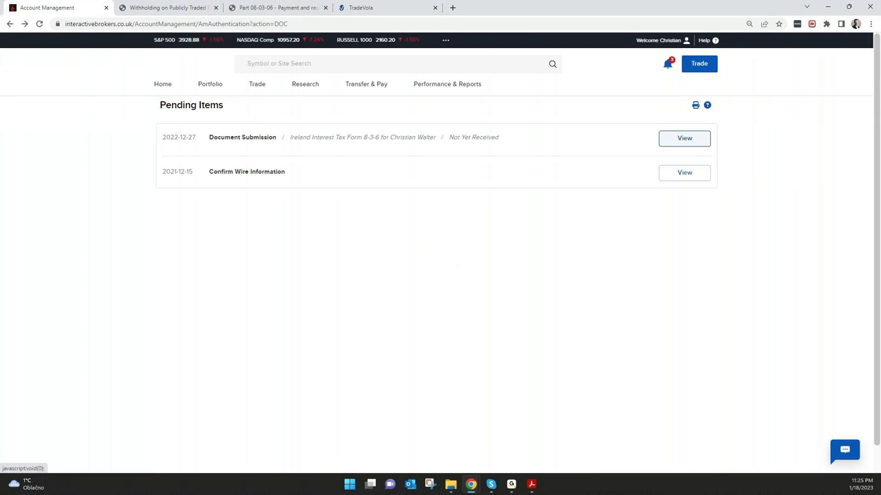
View the pending Ireland Tax Certification submission for Form 8-3-6
left_click(684, 138)
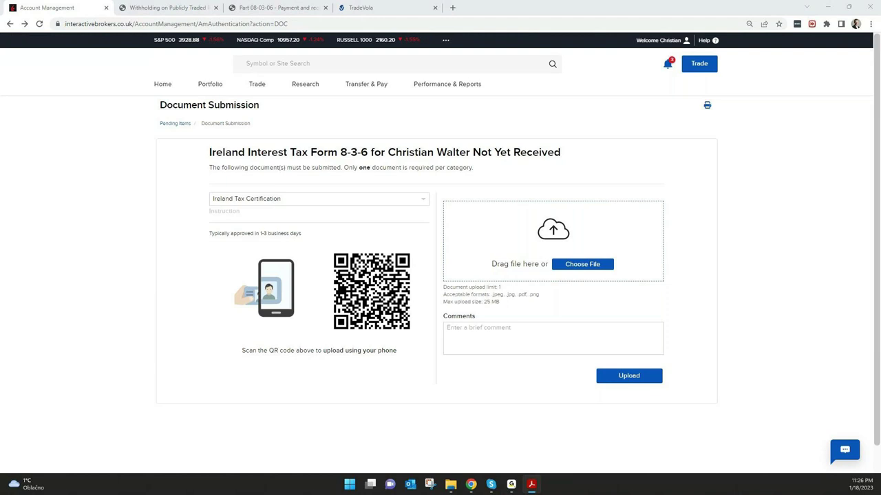
Maximize the Form 8-3-6 PDF and scroll through section 1's name, address, tax reference and country fields
left_click_drag(253, 137, 309, 137)
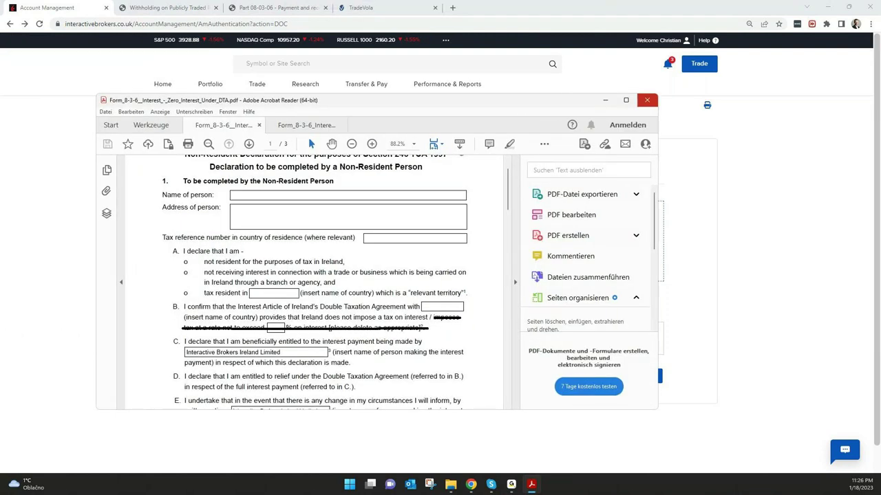
left_click(625, 100)
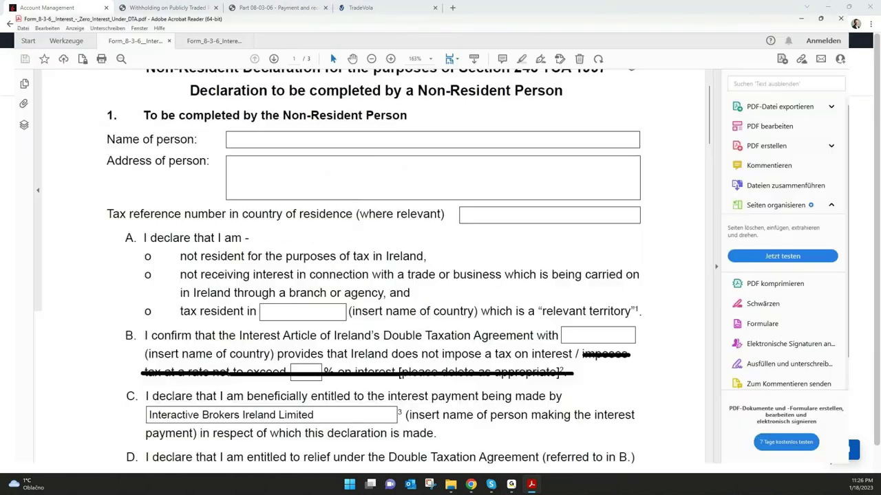
scroll(382, 265, "up", 1)
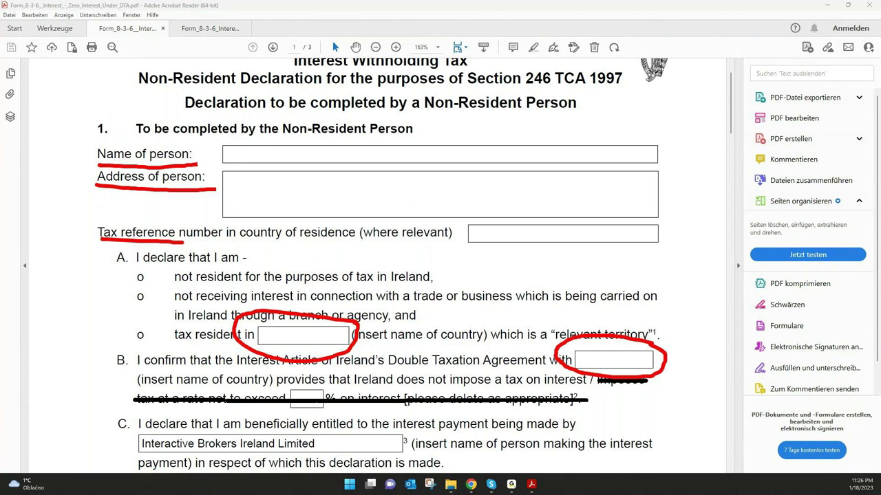
scroll(378, 266, "down", 4)
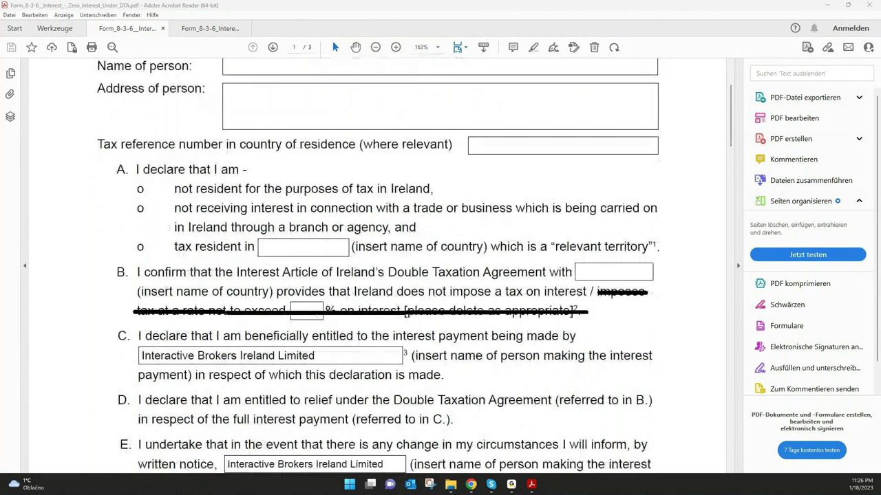
scroll(379, 266, "down", 2)
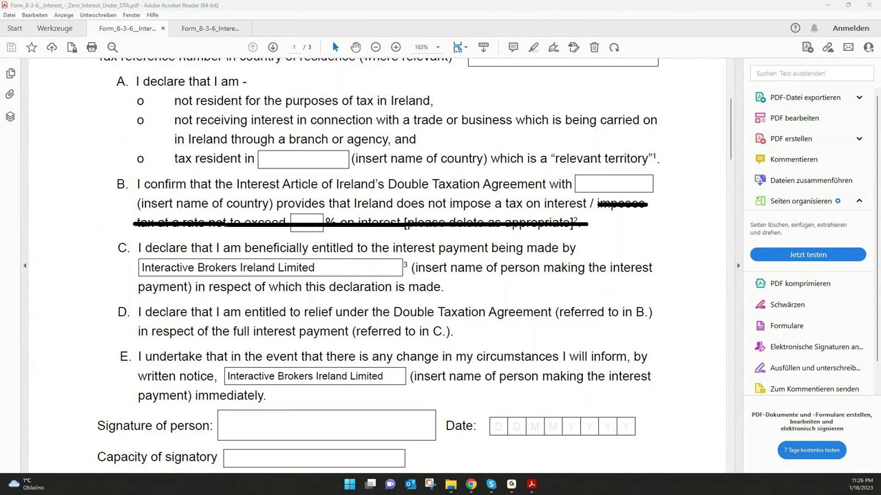
scroll(378, 266, "down", 7)
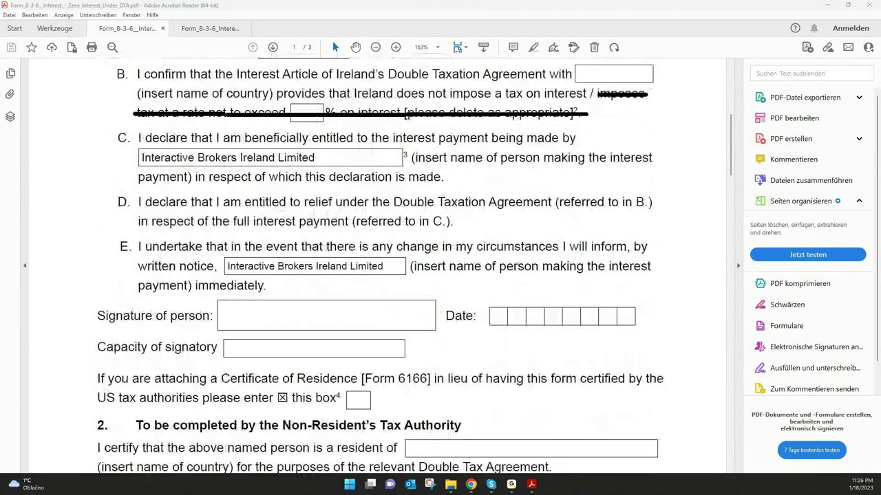
scroll(379, 266, "down", 9)
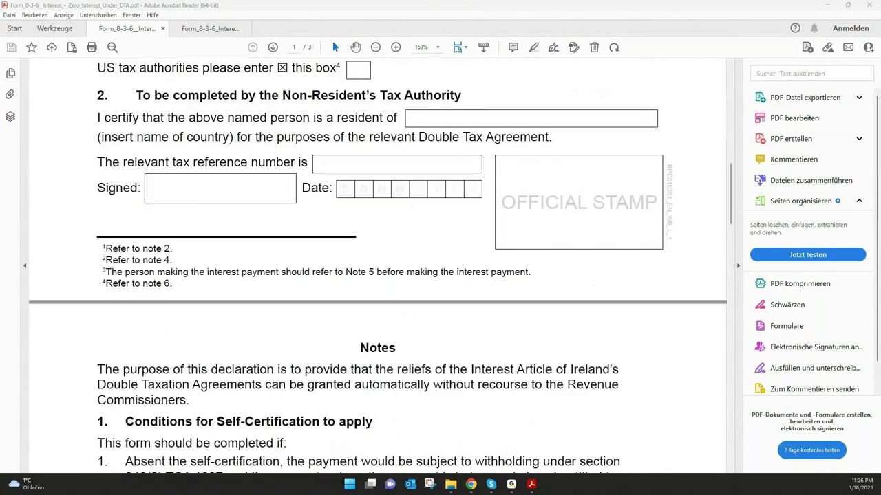
scroll(378, 267, "down", 7)
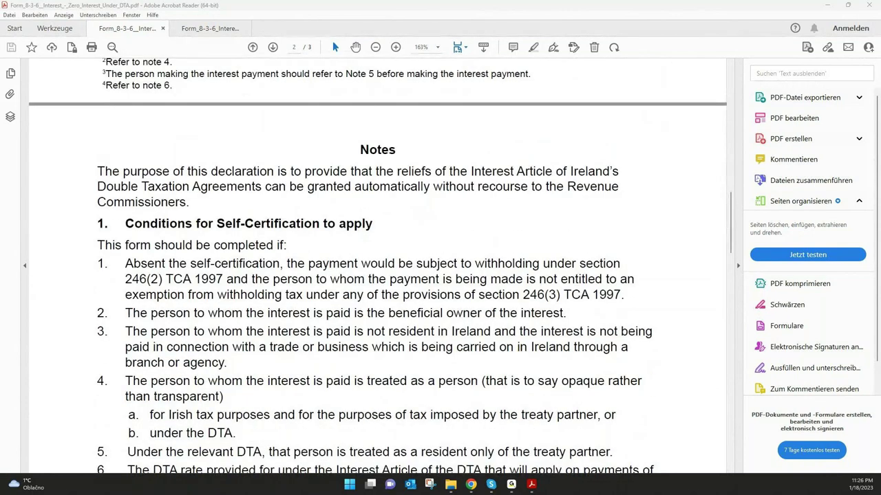
scroll(378, 267, "down", 6)
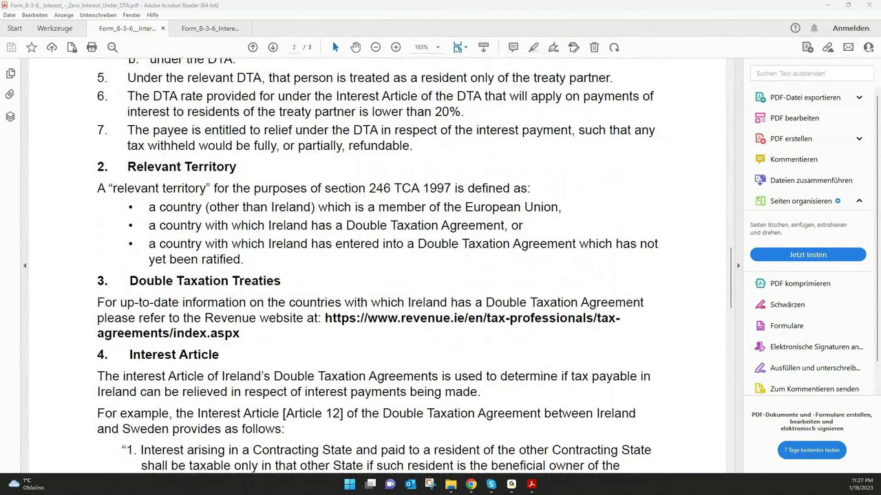
scroll(378, 266, "down", 9)
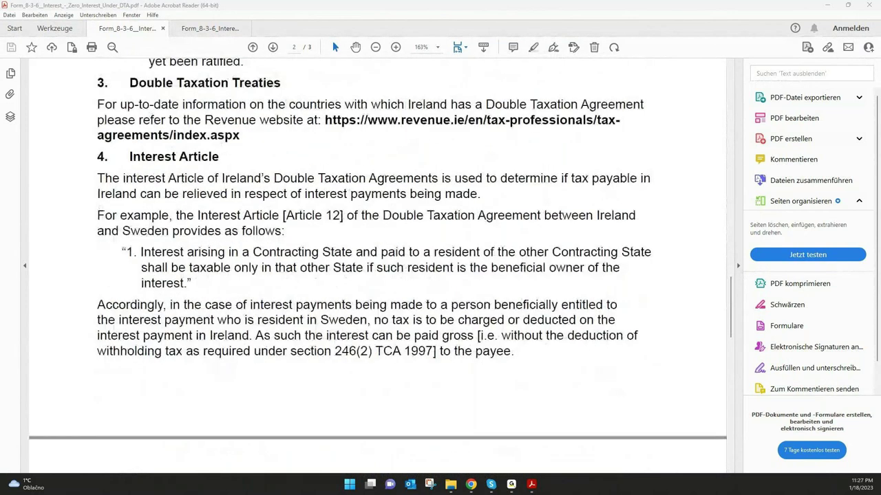
scroll(378, 266, "down", 2)
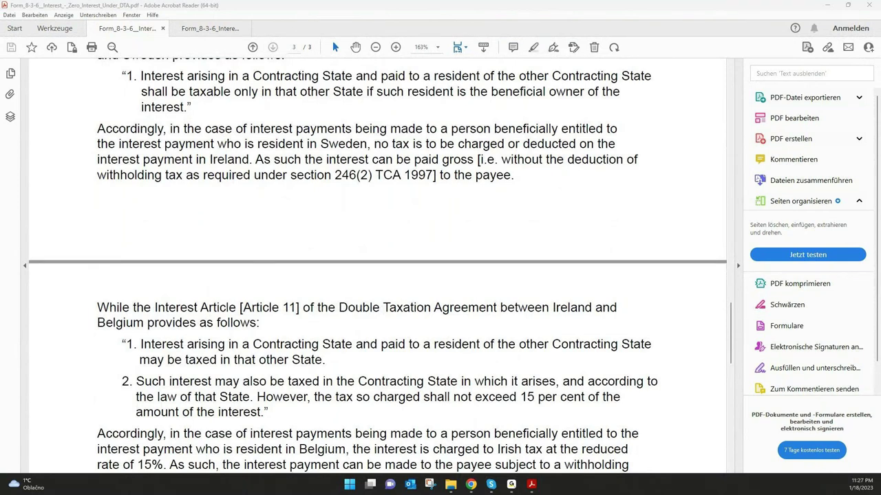
left_click_drag(553, 308, 143, 323)
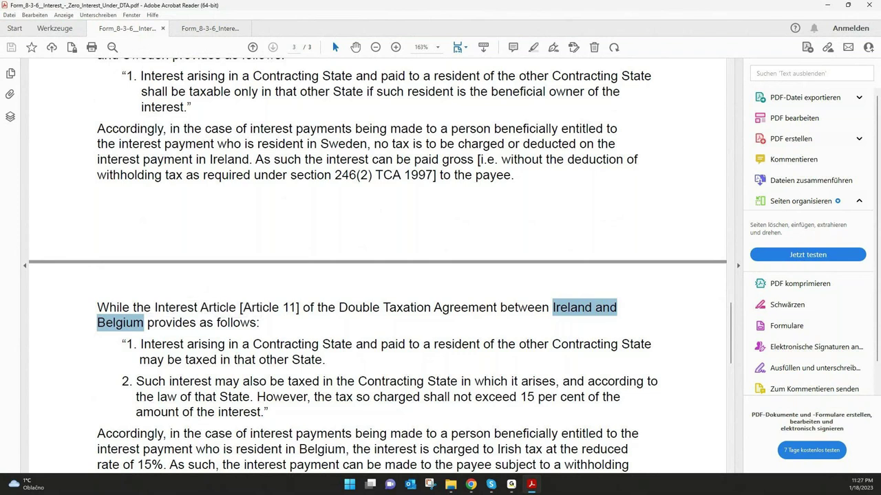
scroll(377, 275, "down", 5)
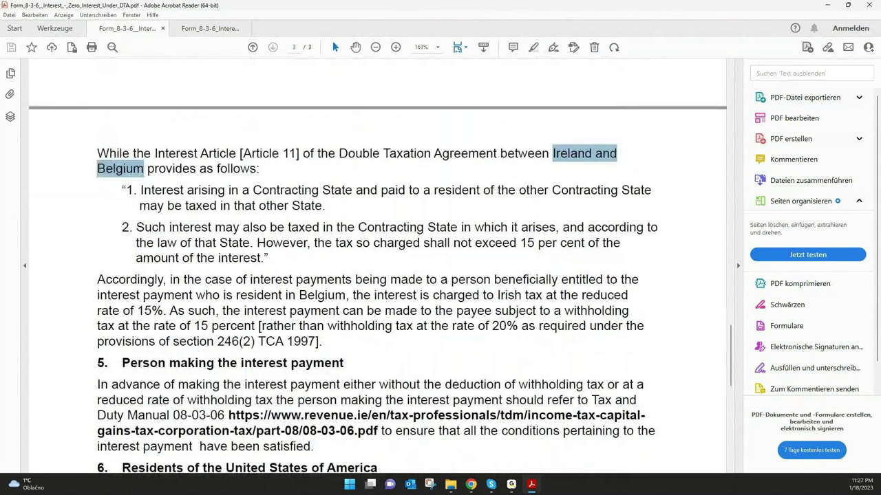
scroll(378, 267, "down", 3)
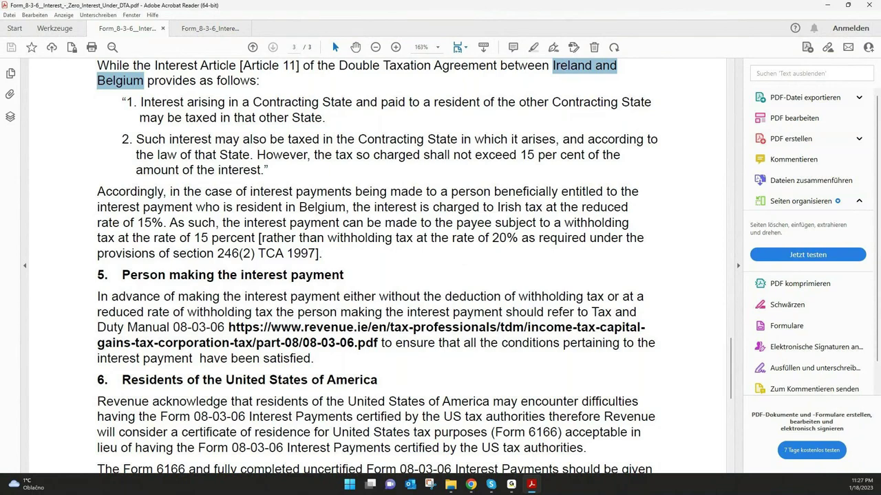
scroll(377, 265, "up", 10)
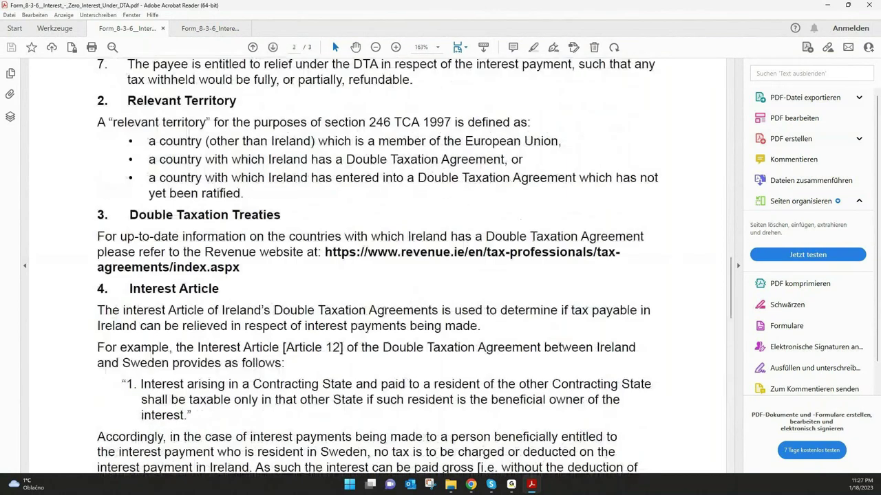
scroll(378, 265, "up", 12)
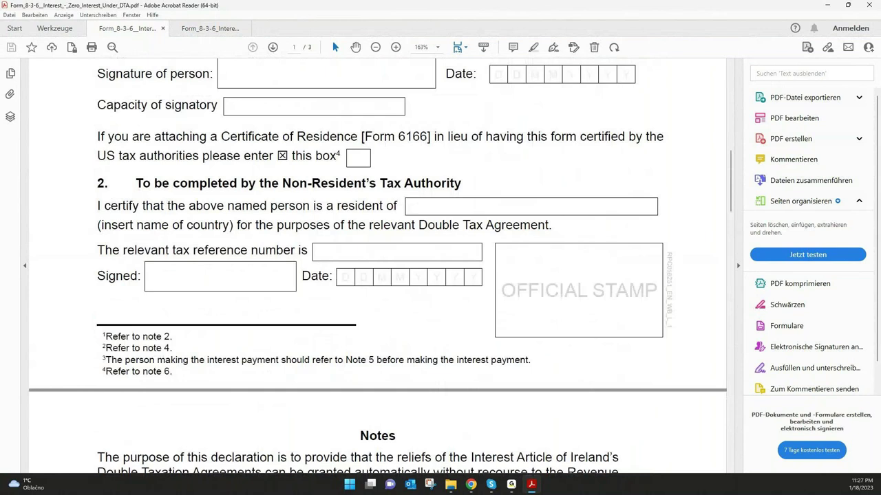
scroll(377, 265, "up", 12)
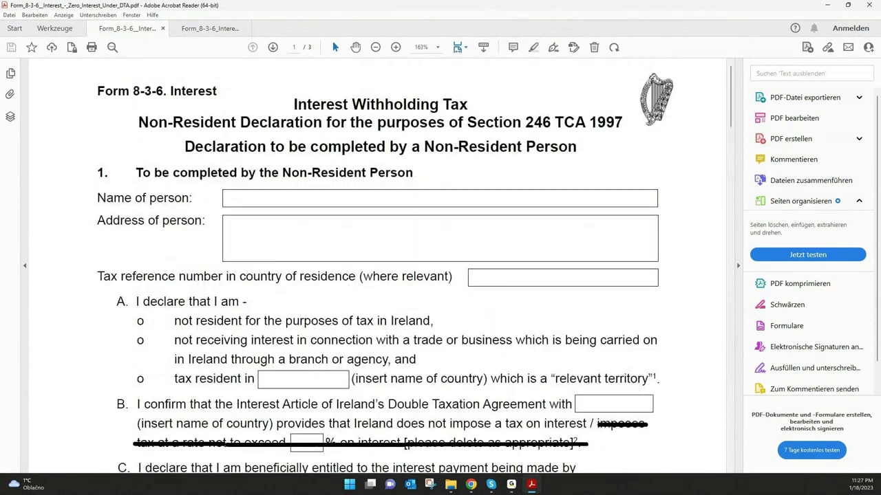
left_click_drag(138, 122, 325, 123)
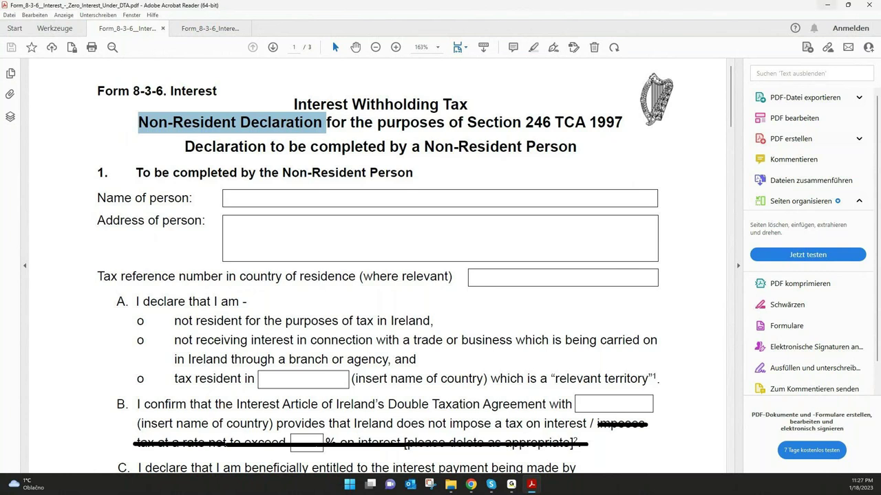
Switch from Acrobat Reader back to the Chrome Document Submission page with Alt+Tab
key("alt+Tab")
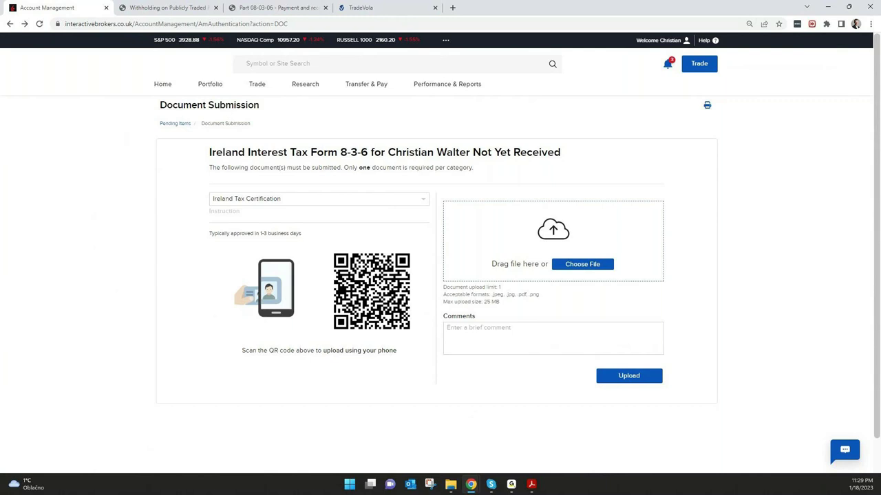
Switch to the PTP withholding article and highlight its Effective Jan 2023 date
key("ctrl+Tab")
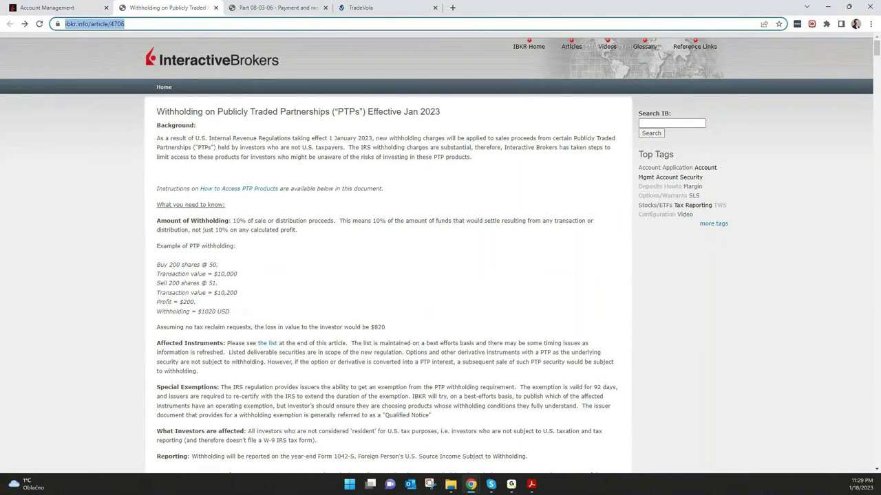
left_click_drag(198, 125, 366, 111)
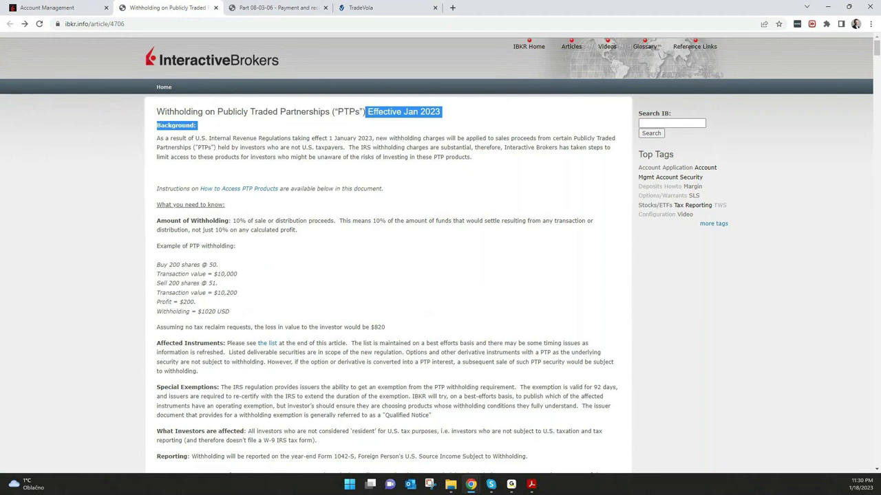
left_click(366, 111)
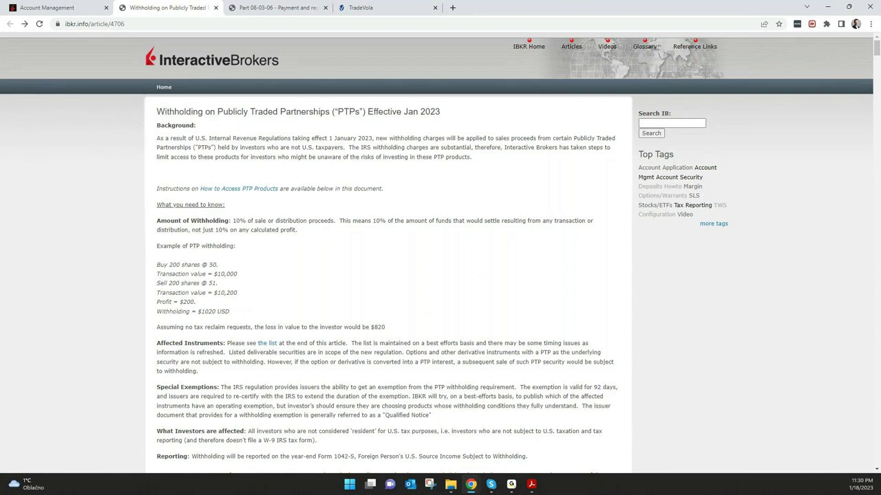
Highlight the example figures: 10% rate, 200 shares @ 50, $200 profit, $1020 withholding, $820 loss
left_click_drag(233, 221, 335, 221)
left_click_drag(157, 265, 219, 265)
left_click_drag(198, 302, 157, 302)
left_click_drag(230, 312, 198, 311)
left_click_drag(370, 327, 385, 328)
scroll(437, 252, "down", 2)
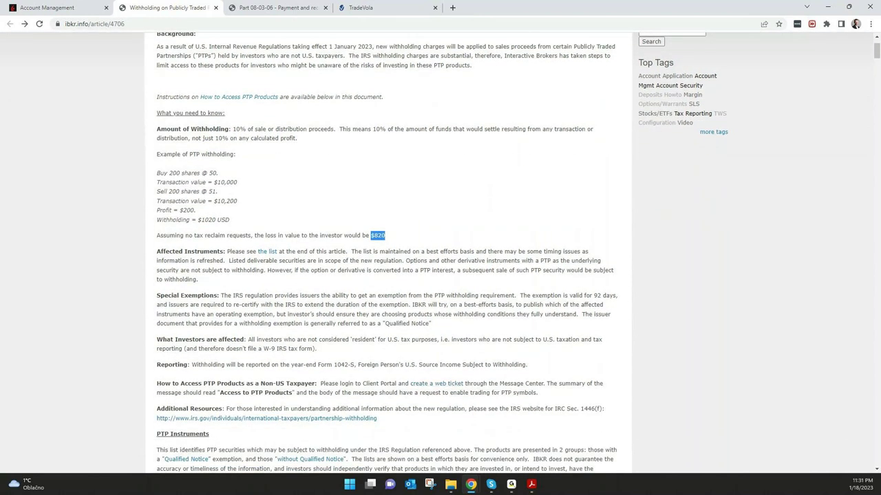
left_click_drag(320, 384, 538, 393)
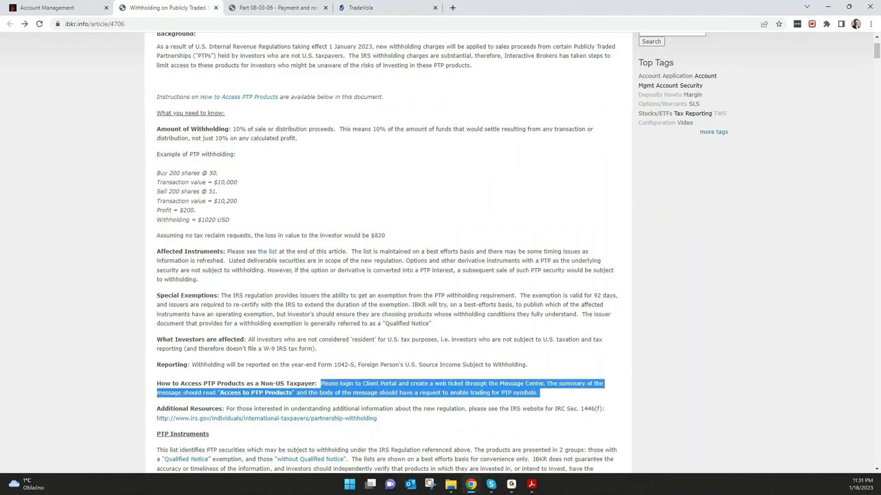
left_click(539, 393)
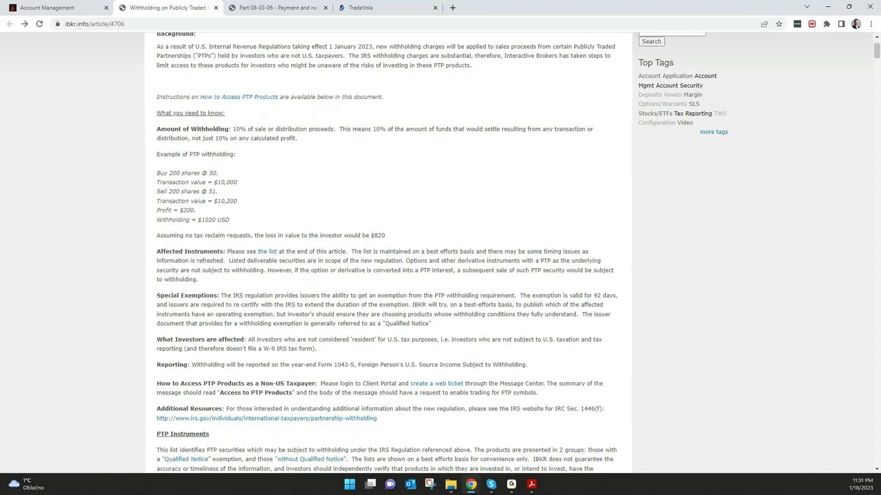
scroll(440, 252, "down", 3)
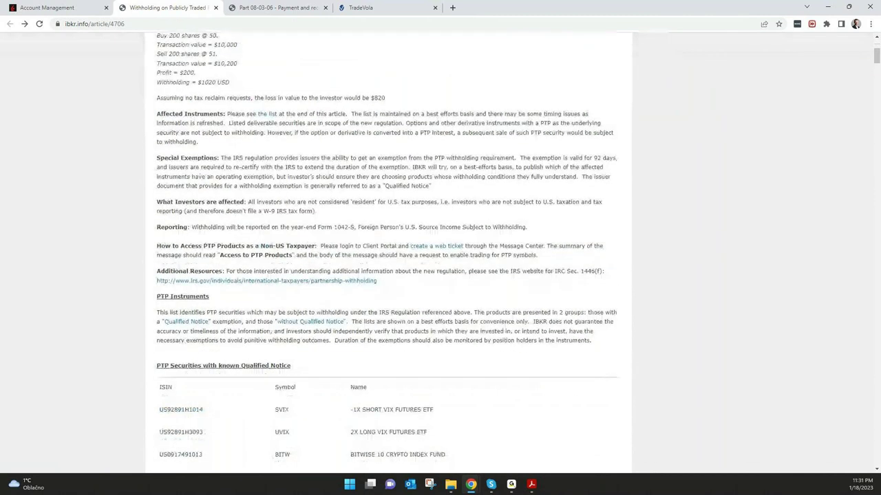
scroll(275, 144, "down", 1)
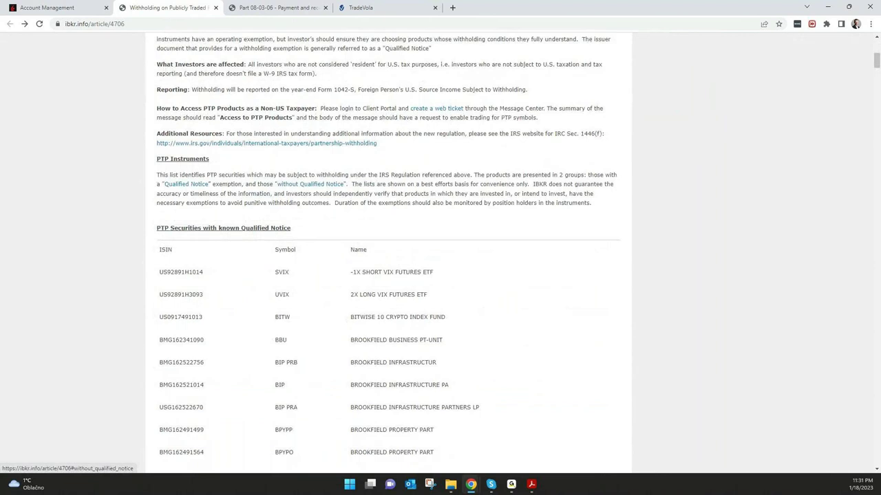
scroll(275, 145, "down", 1)
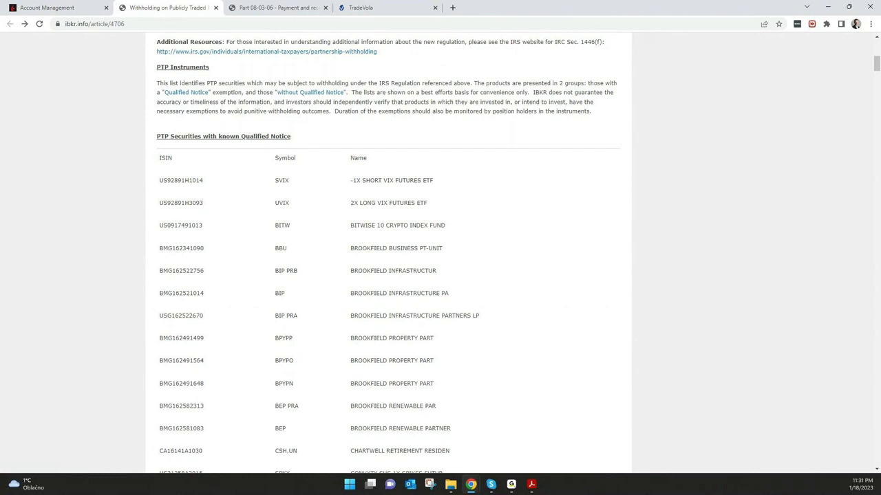
scroll(385, 252, "down", 3)
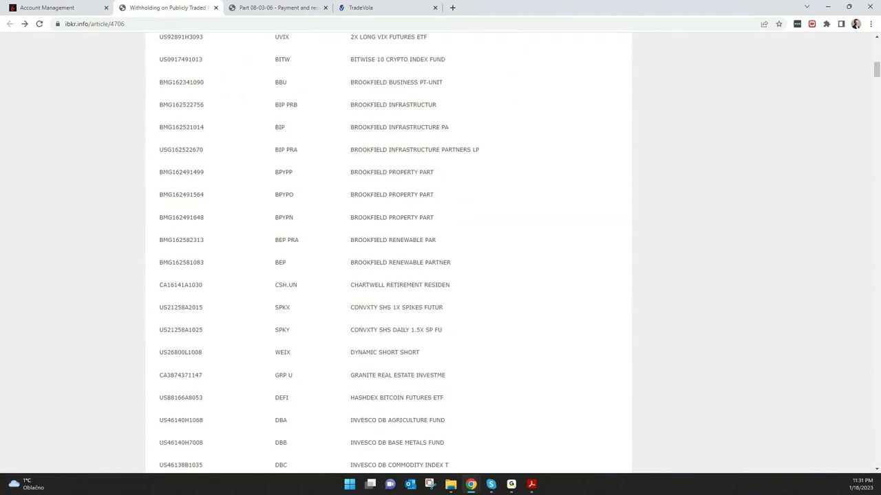
scroll(388, 253, "down", 5)
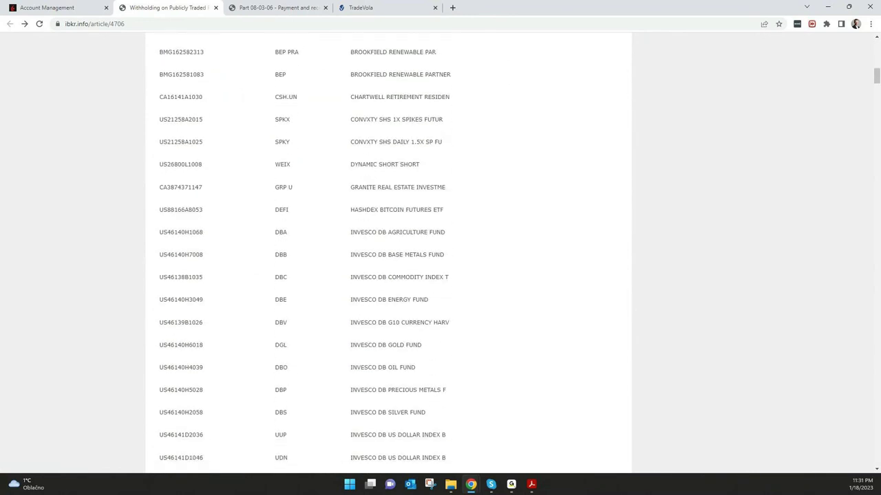
scroll(388, 254, "down", 2)
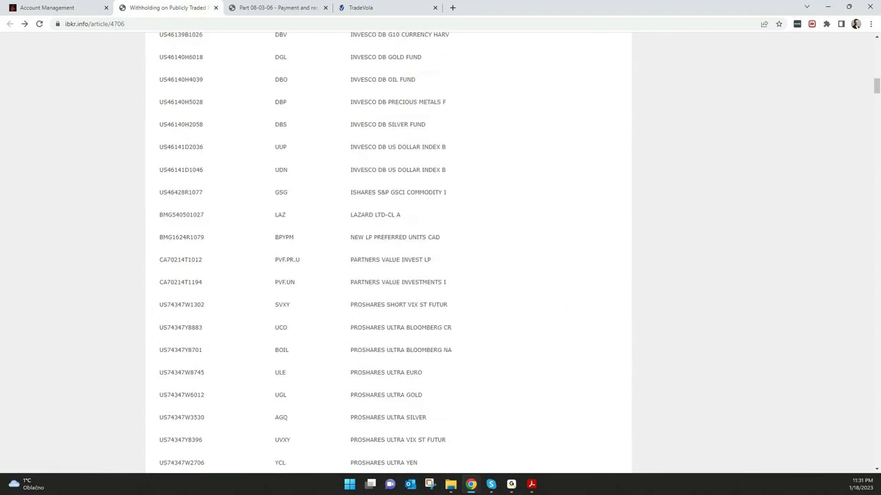
scroll(388, 254, "down", 8)
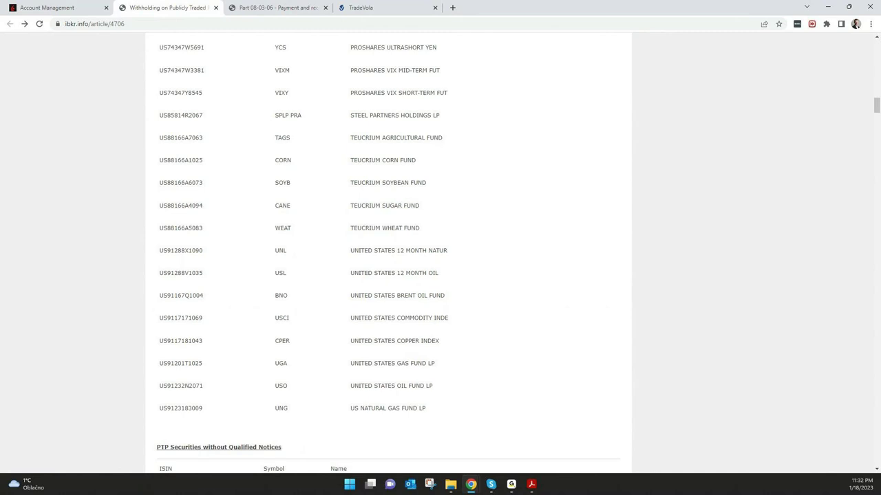
left_click_drag(428, 409, 159, 386)
scroll(388, 251, "up", 20)
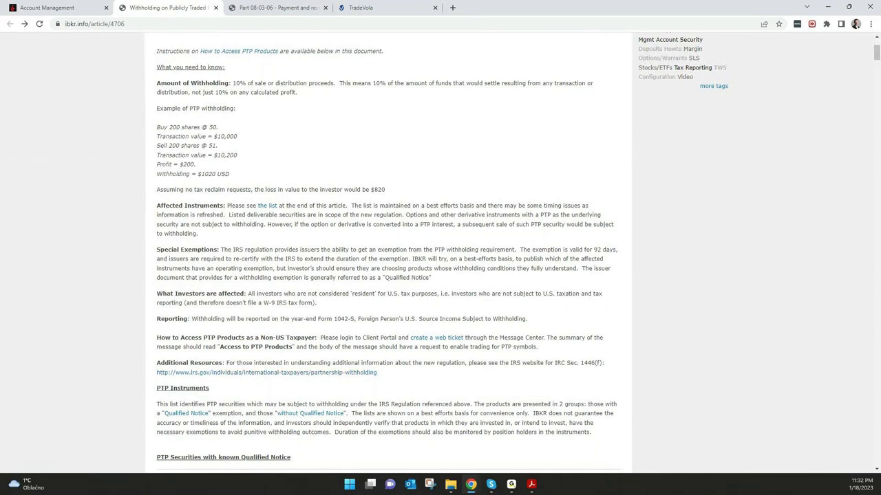
scroll(440, 251, "up", 2)
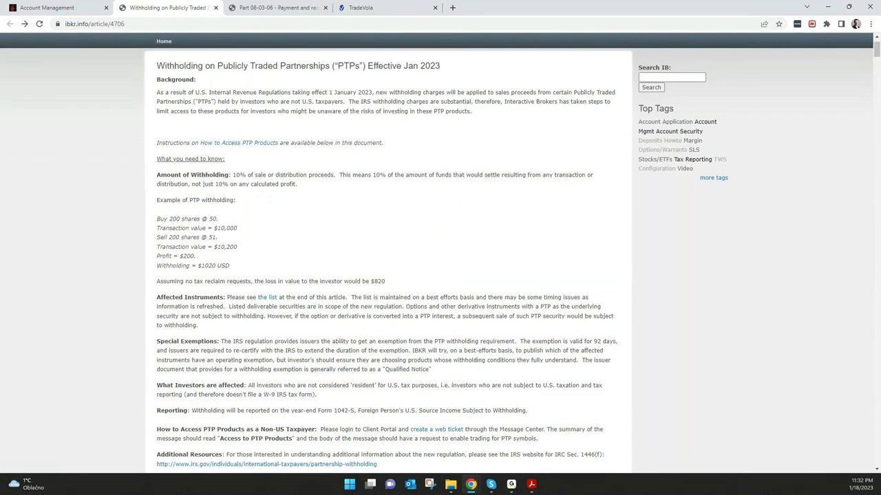
scroll(387, 255, "down", 7)
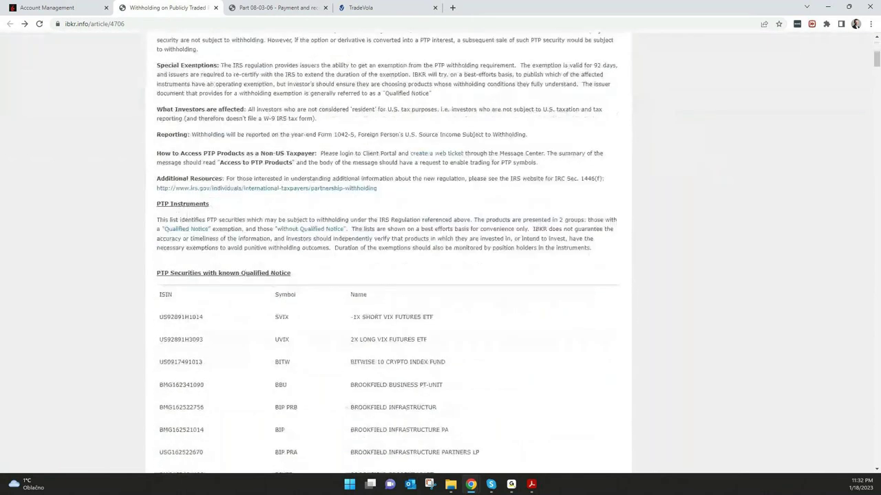
scroll(386, 252, "up", 4)
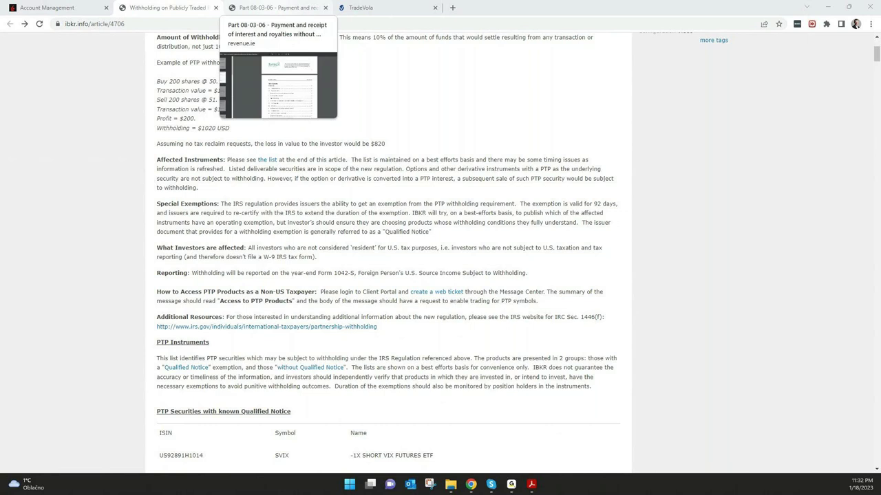
left_click(275, 8)
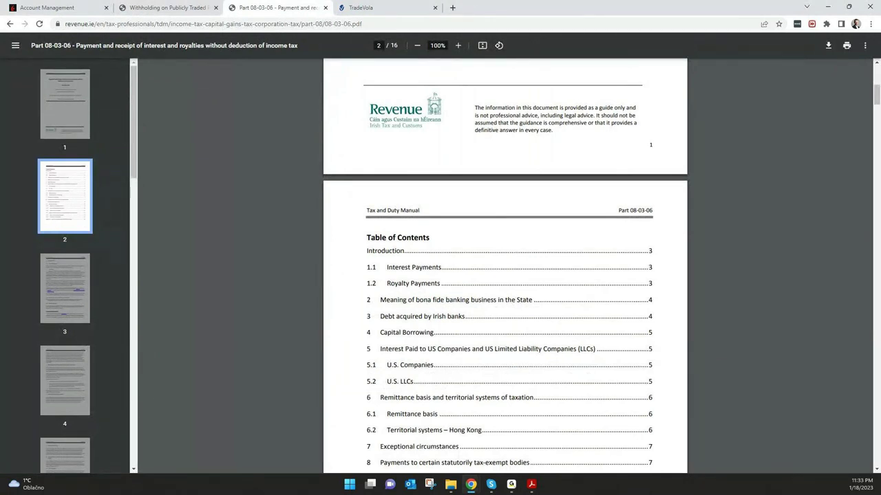
scroll(505, 265, "down", 10)
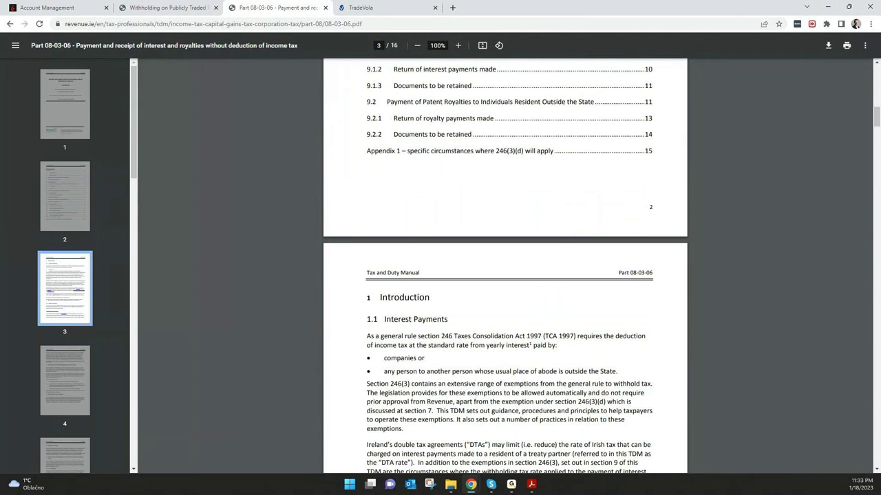
scroll(505, 265, "up", 15)
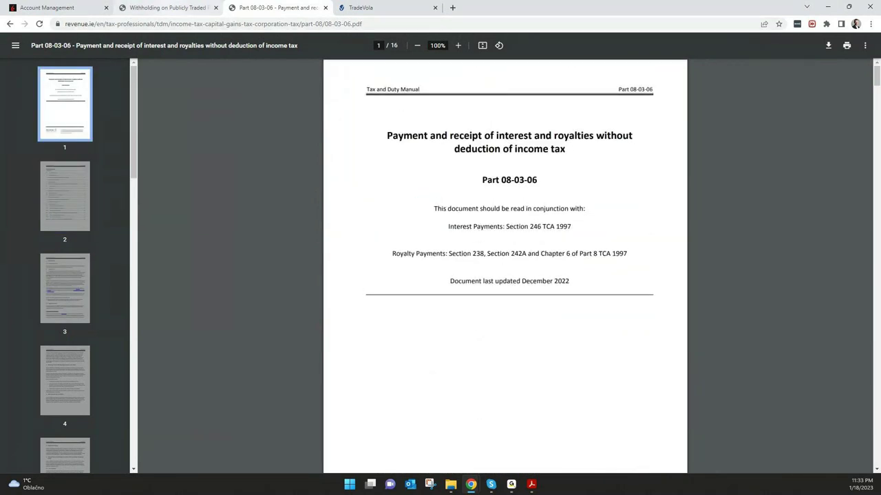
key("ctrl+shift+Tab")
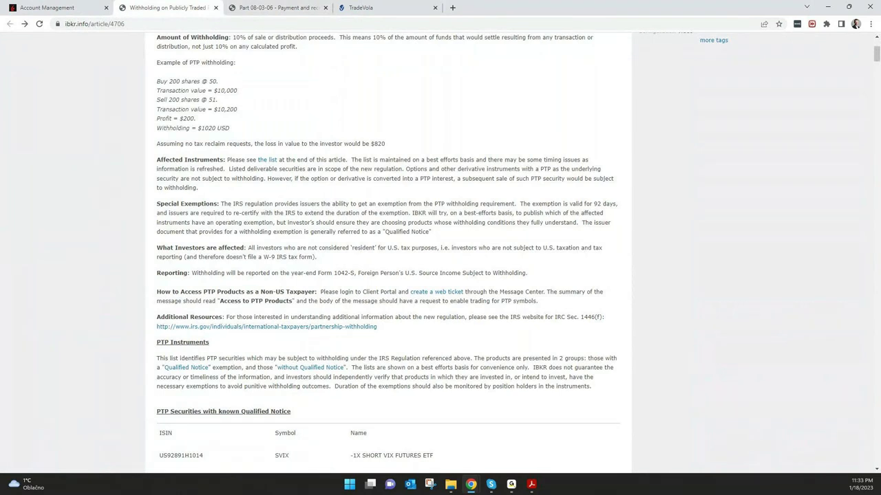
Return to the Ireland Interest Tax Form 8-3-6 document submission tab with Ctrl+Shift+Tab
key("ctrl+shift+Tab")
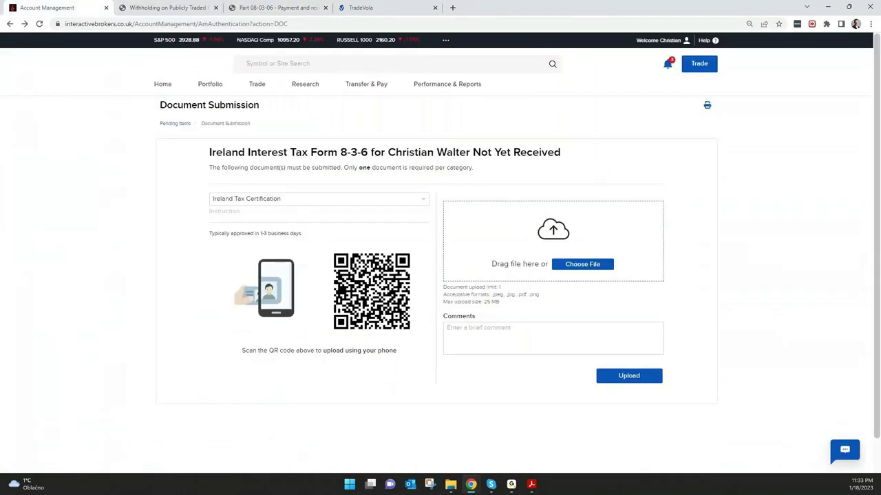